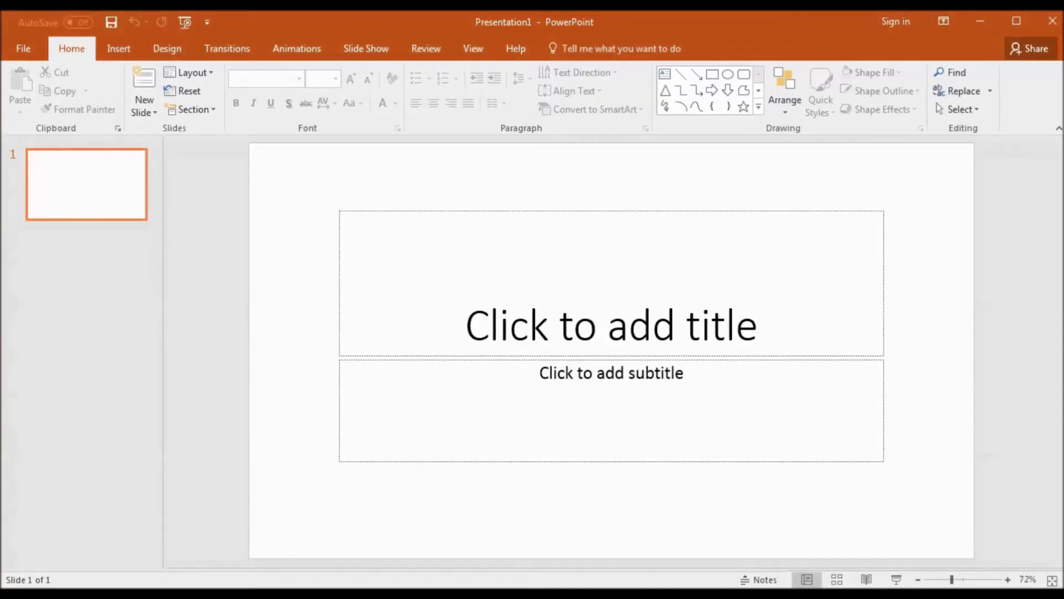
Step: Change the title slide's layout to Blank
right_click(372, 190)
mouse_move(416, 246)
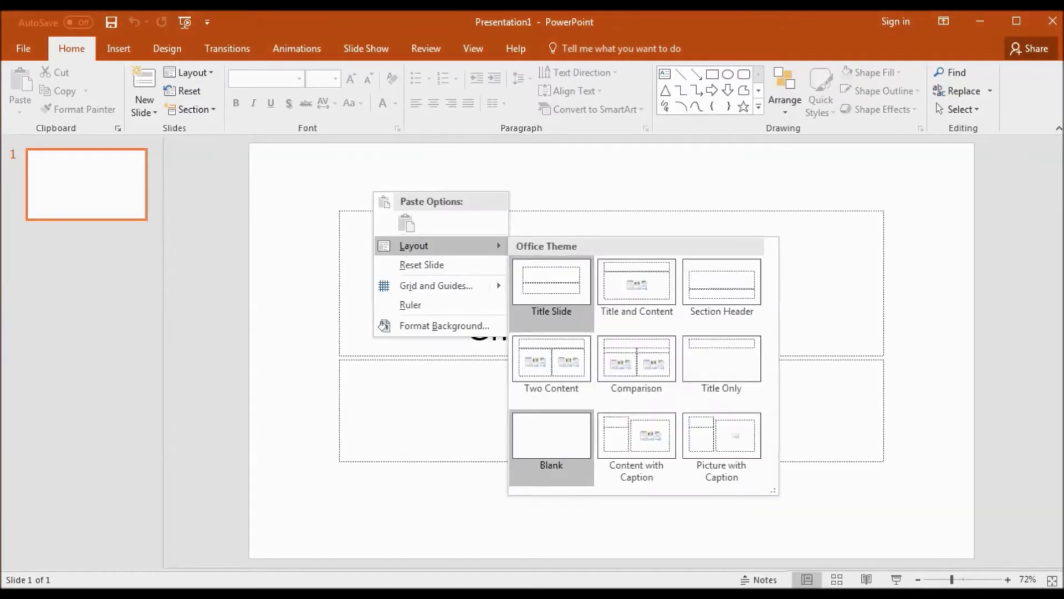
click(544, 443)
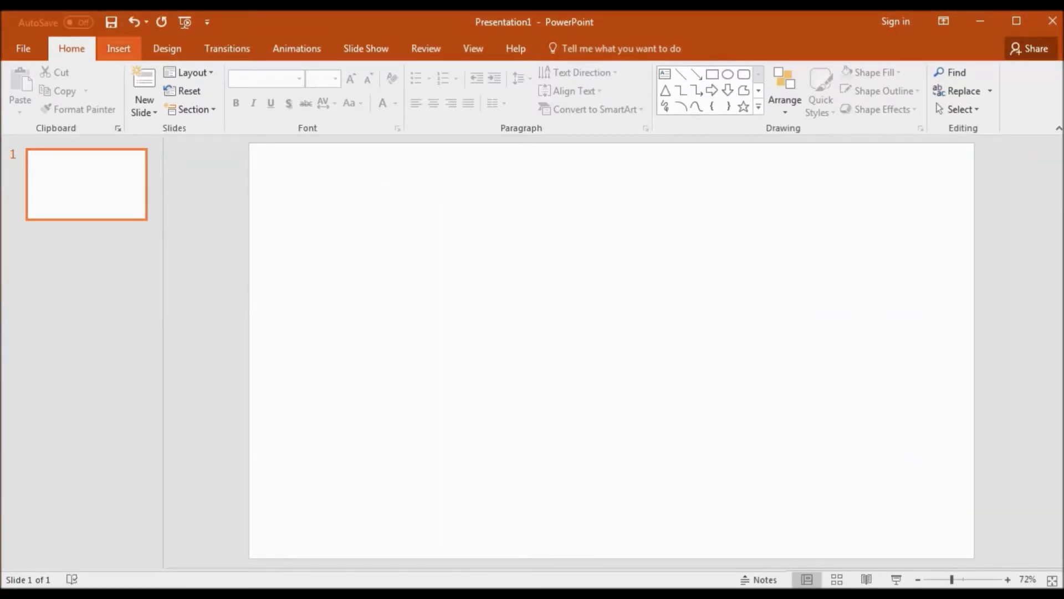
Step: Insert a multiplication sign shape on the slide, sized about 7.83" high by 8.29" wide
click(118, 48)
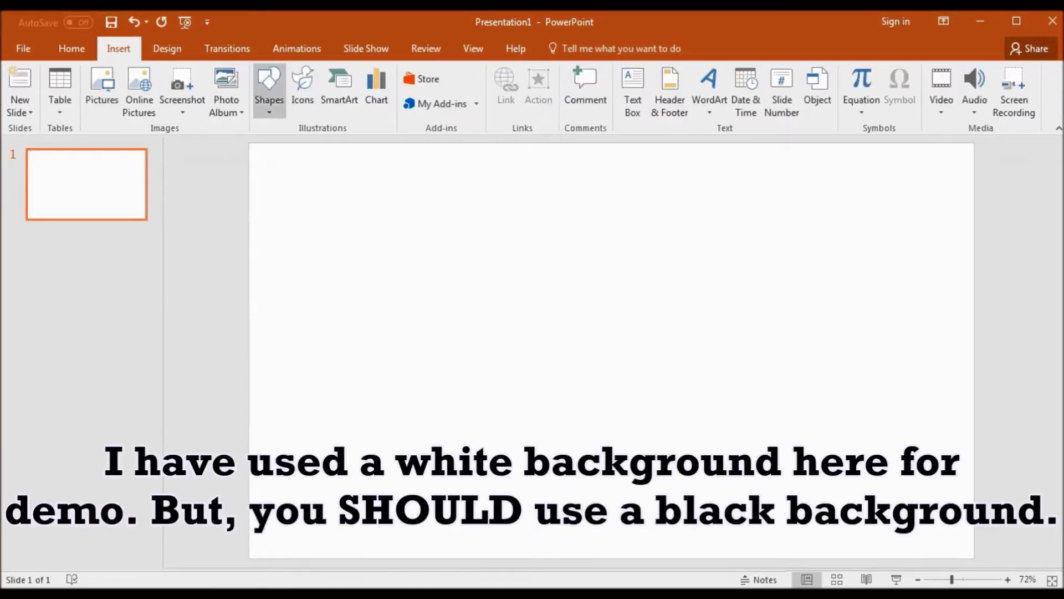
click(268, 89)
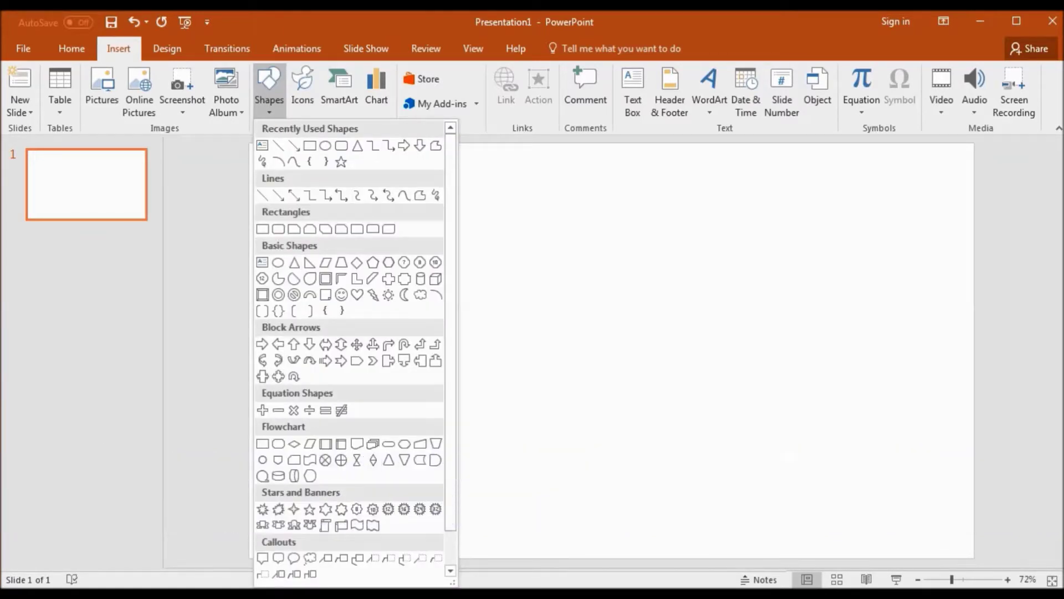
click(294, 410)
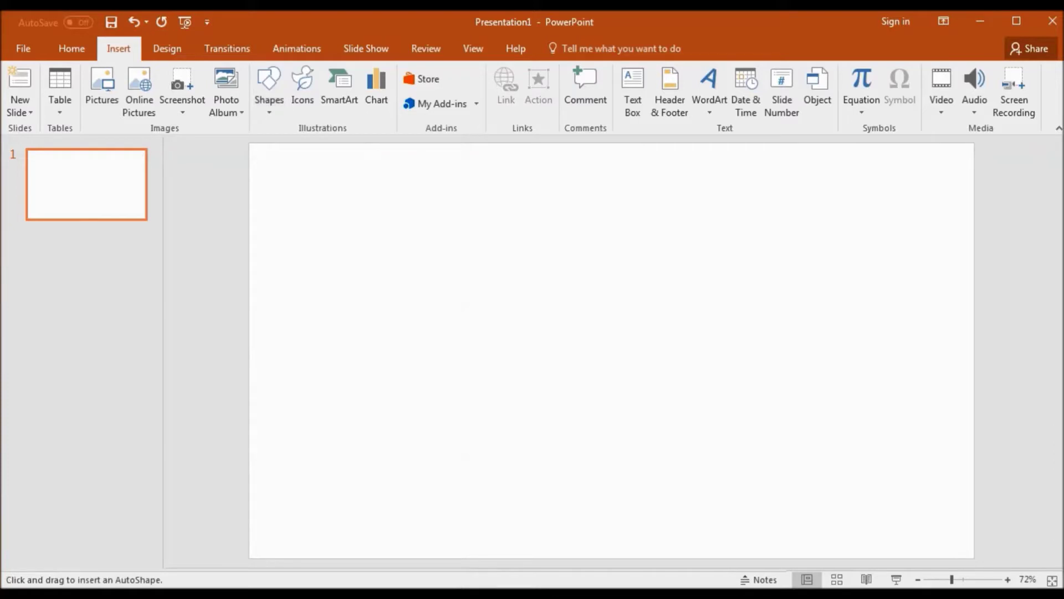
drag(421, 164, 777, 510)
drag(846, 575, 847, 575)
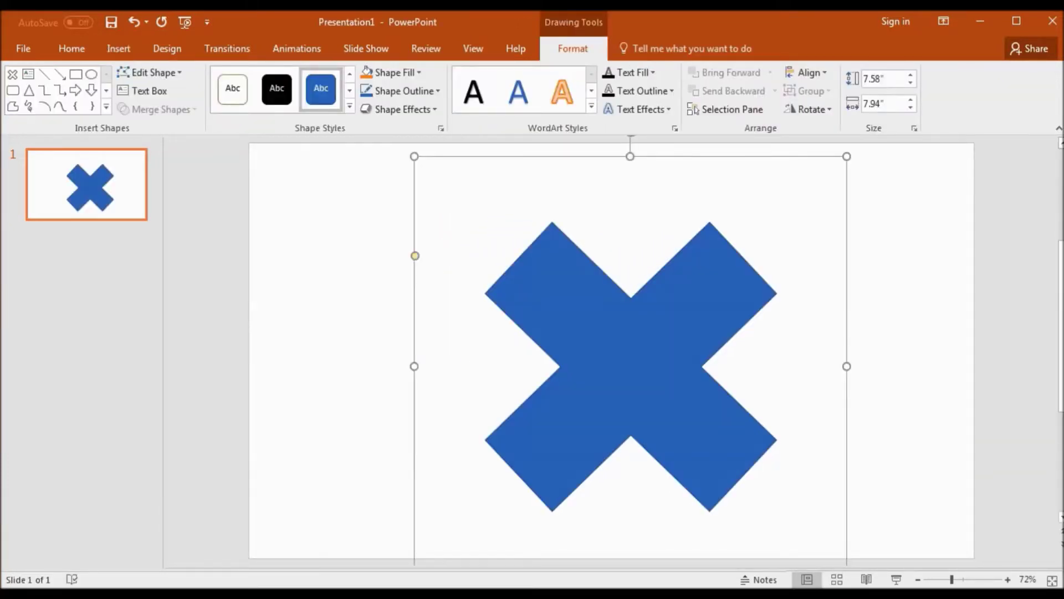
drag(847, 157, 865, 142)
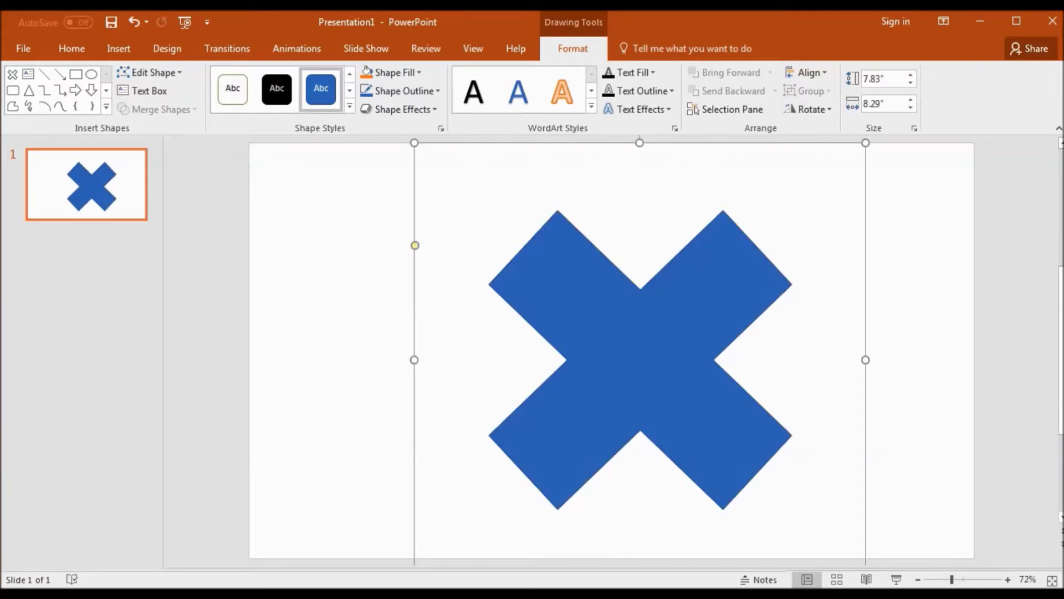
Step: Thin the multiplication sign's arms to two crossing lines and align the shape to the horizontal center of the slide
drag(414, 245, 415, 143)
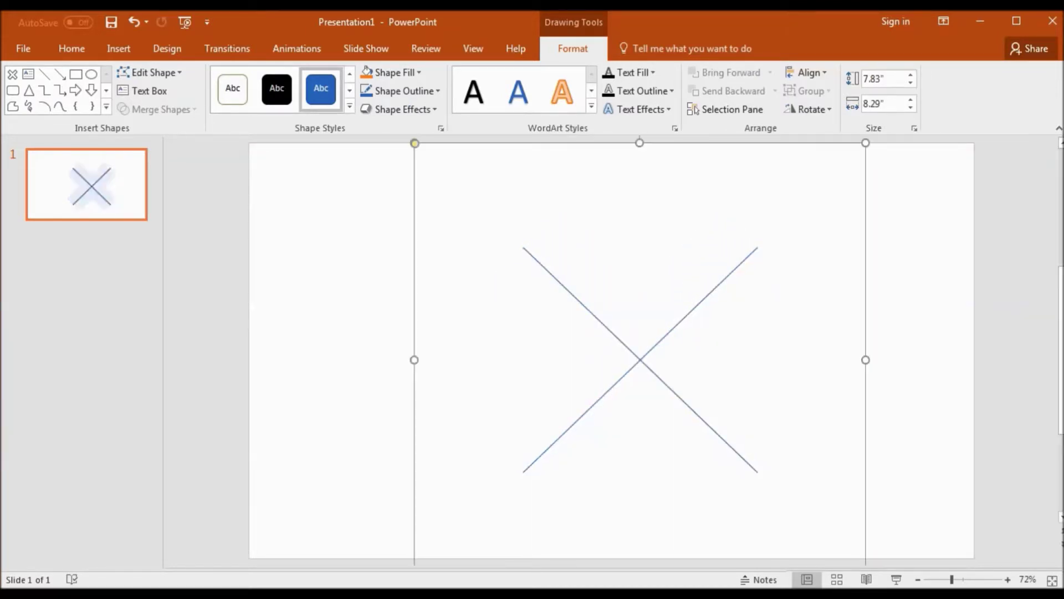
click(808, 72)
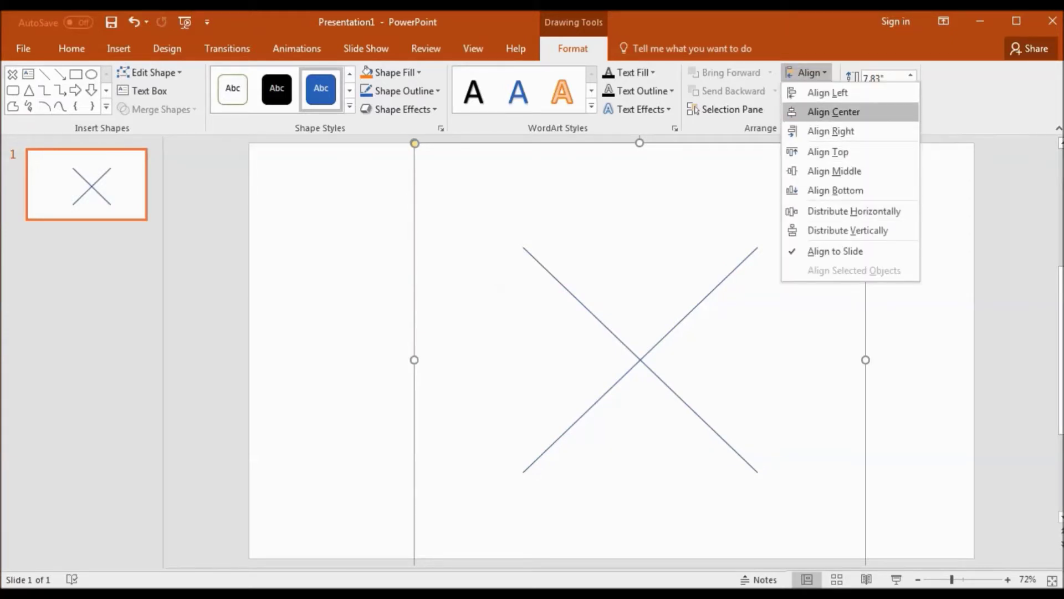
click(833, 112)
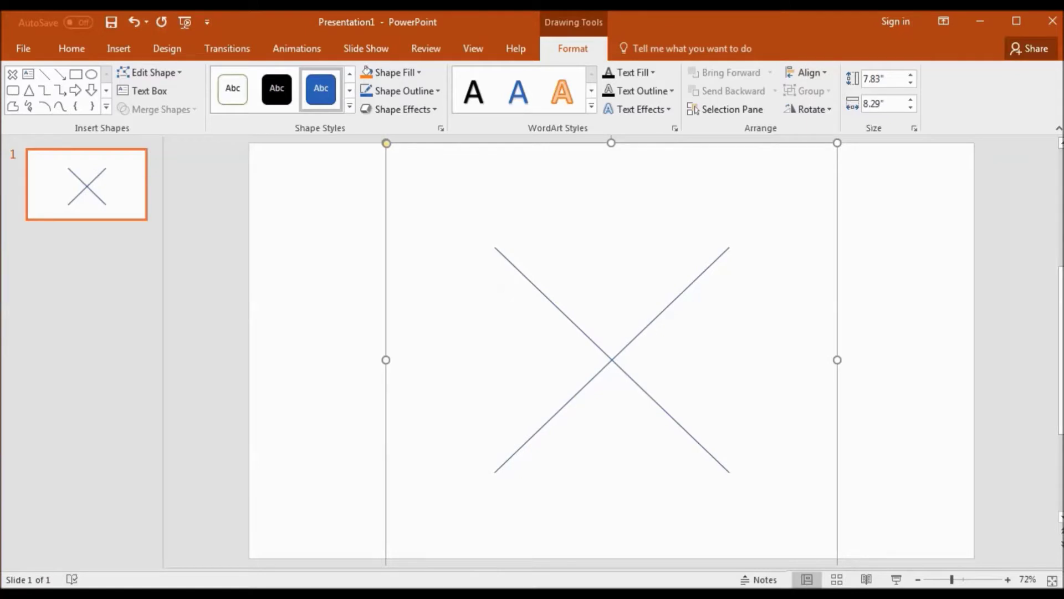
click(205, 266)
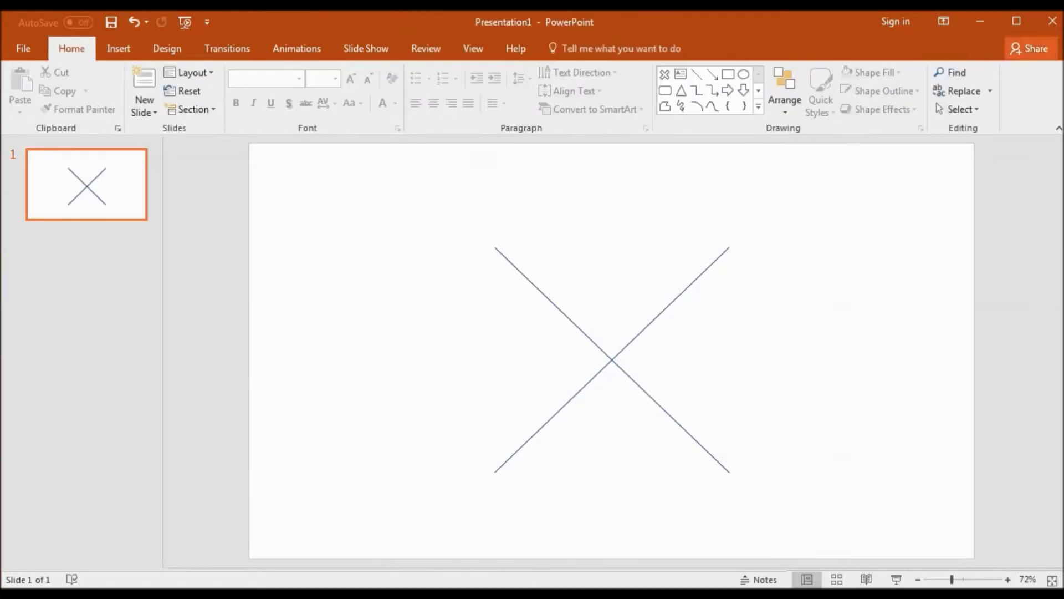
Step: Copy Raindrops_Videvo.mp4 from the desktop onto the slide and fit it in the cross's upper wedge, about 1.16" high by 2.06" wide
click(980, 22)
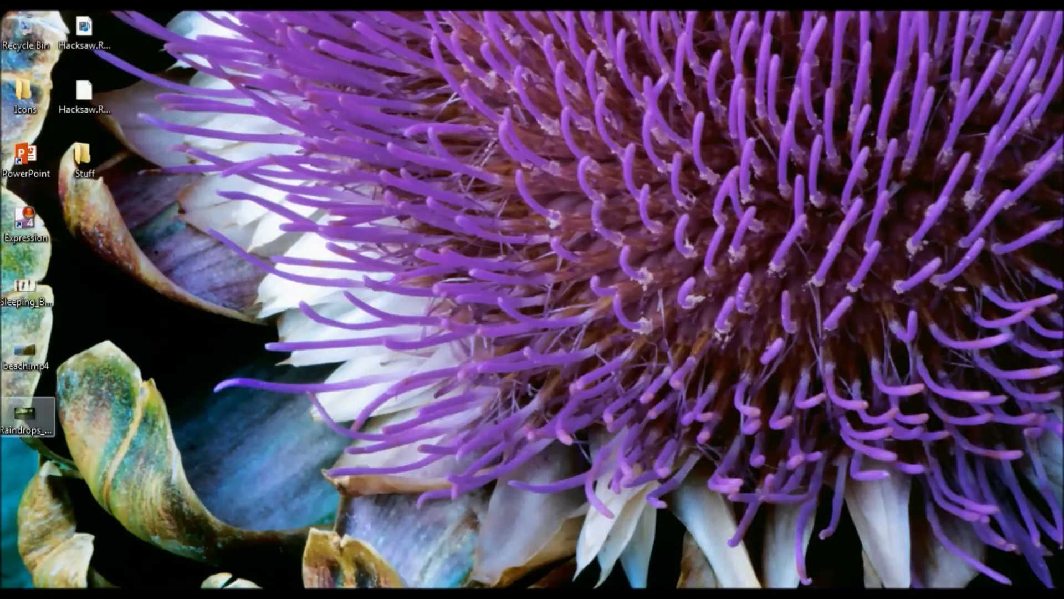
click(25, 418)
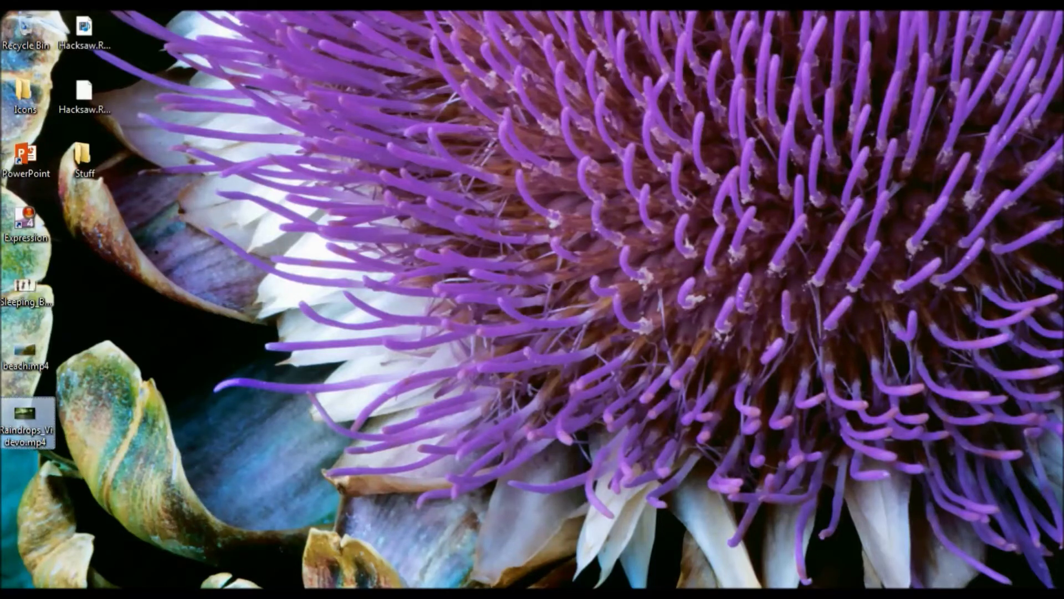
right_click(25, 419)
click(57, 491)
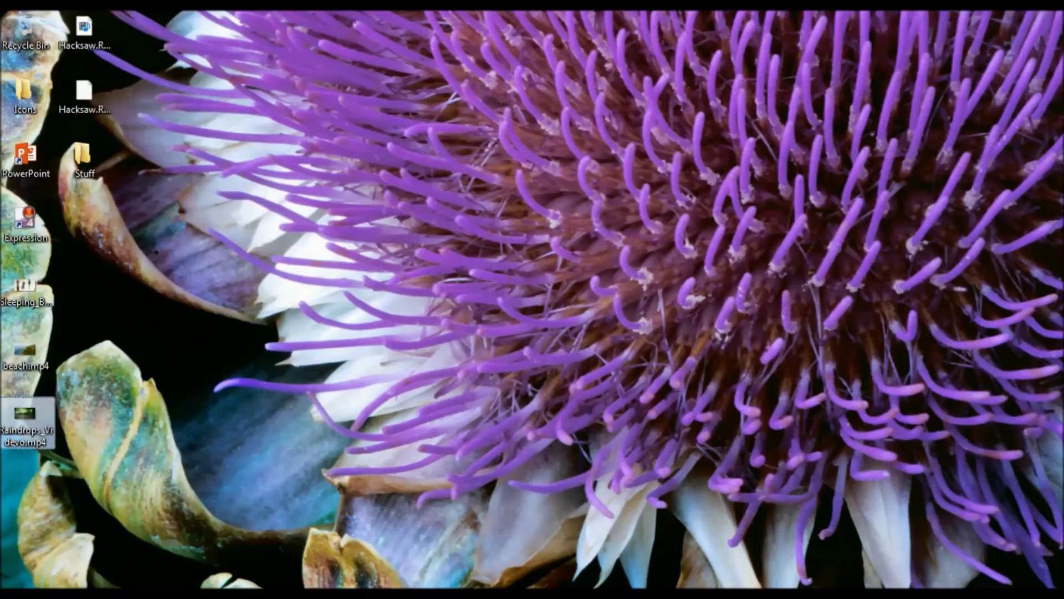
key(alt+Tab)
right_click(341, 221)
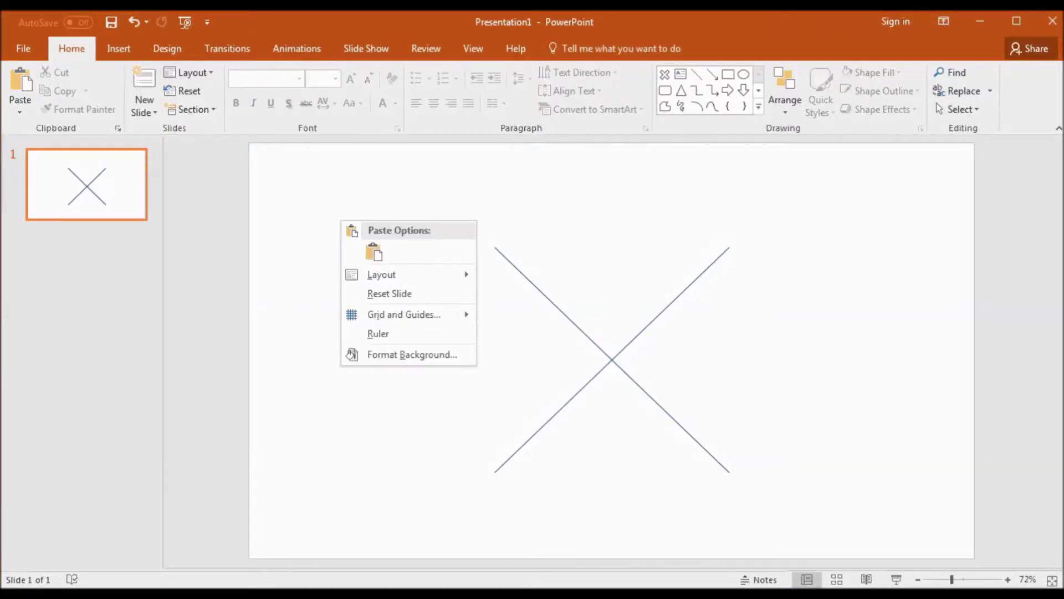
click(374, 252)
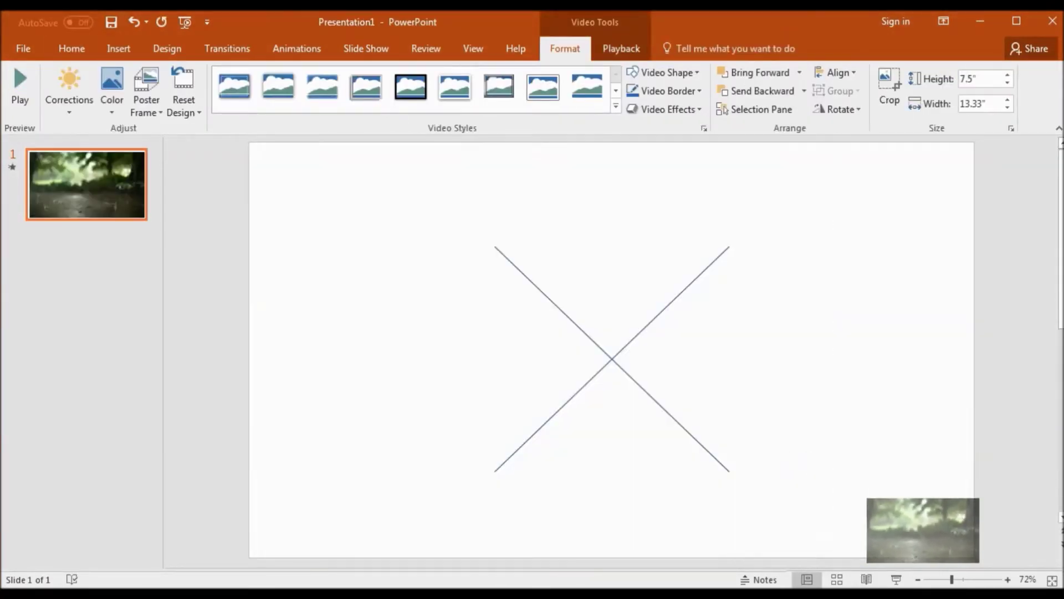
drag(923, 514, 611, 271)
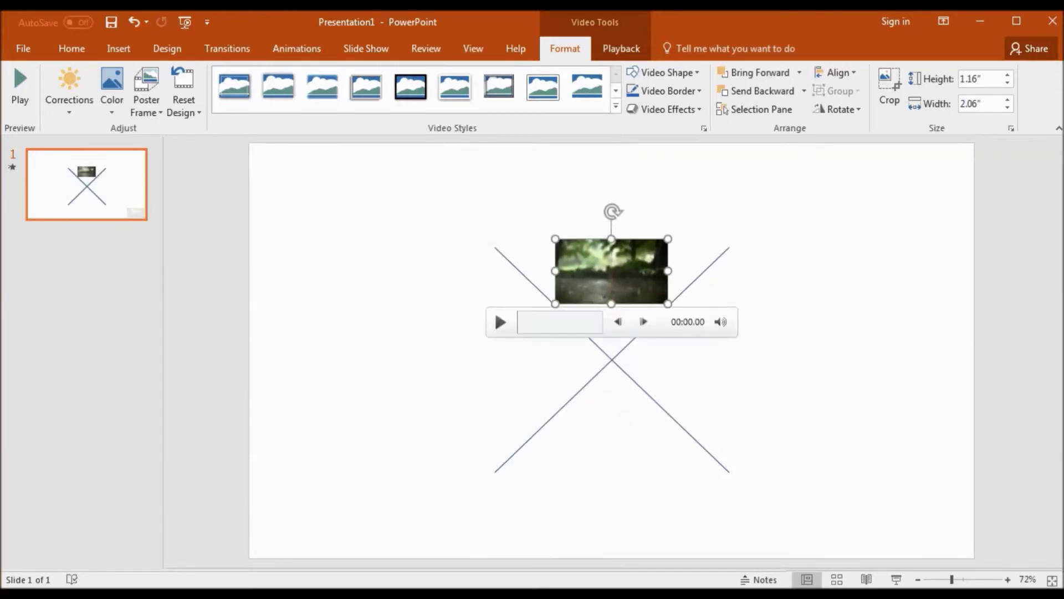
Step: Duplicate the upper video, rotate the copy 90° clockwise and place it in the right wedge of the cross
right_click(618, 265)
key(Escape)
key(Escape)
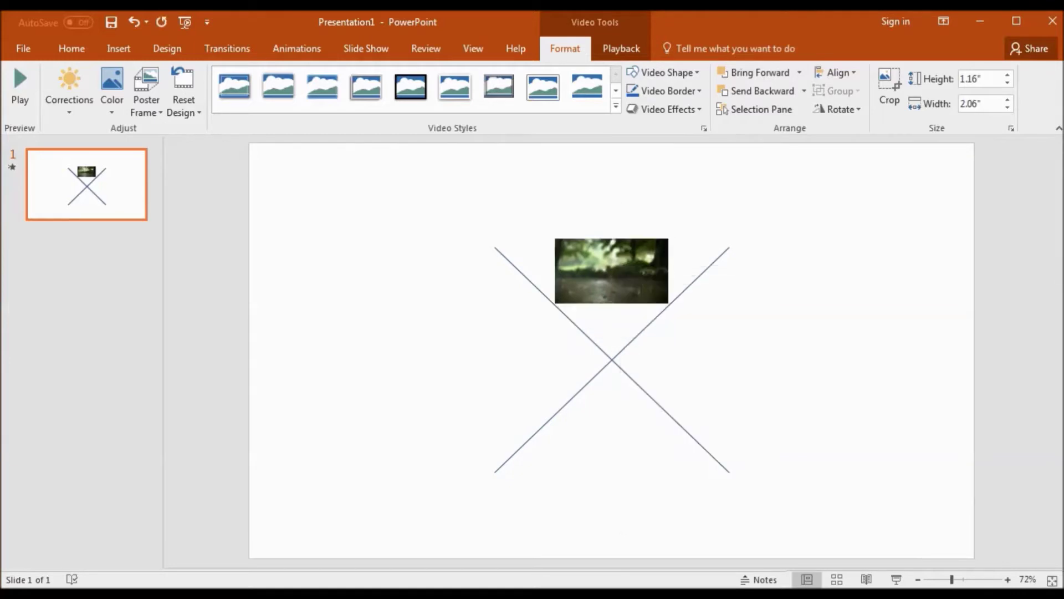
right_click(841, 350)
click(872, 379)
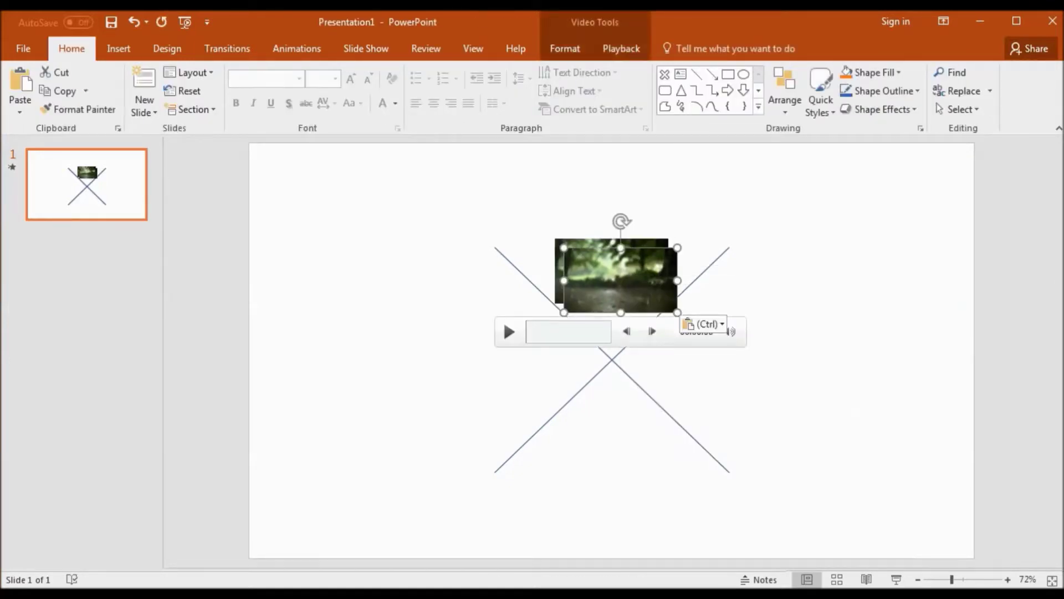
drag(622, 222, 699, 360)
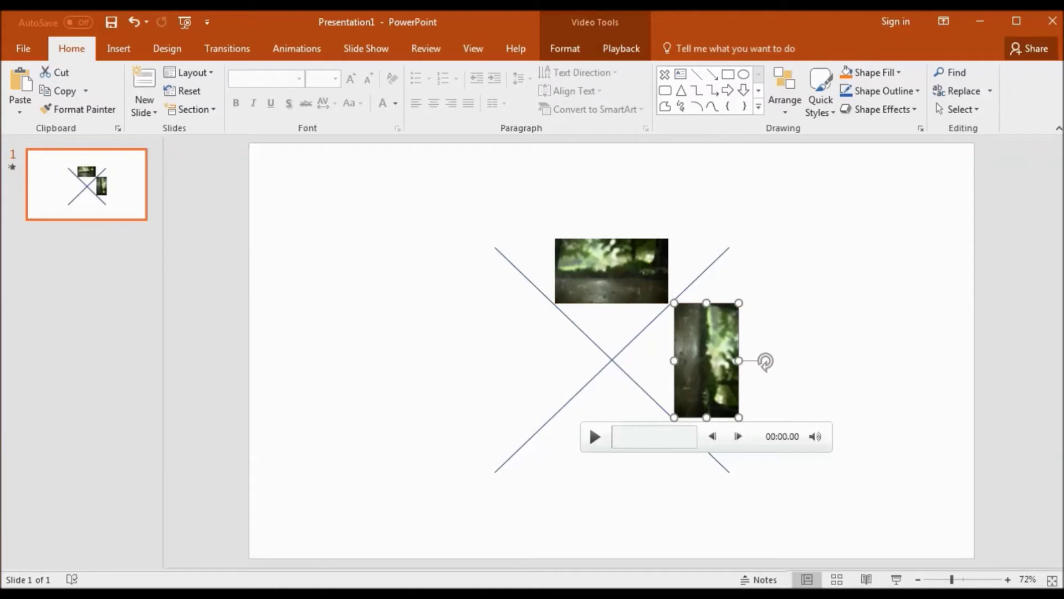
Step: Duplicate the right video, rotate the copy until it is upside down and place it in the lower wedge of the cross
right_click(707, 340)
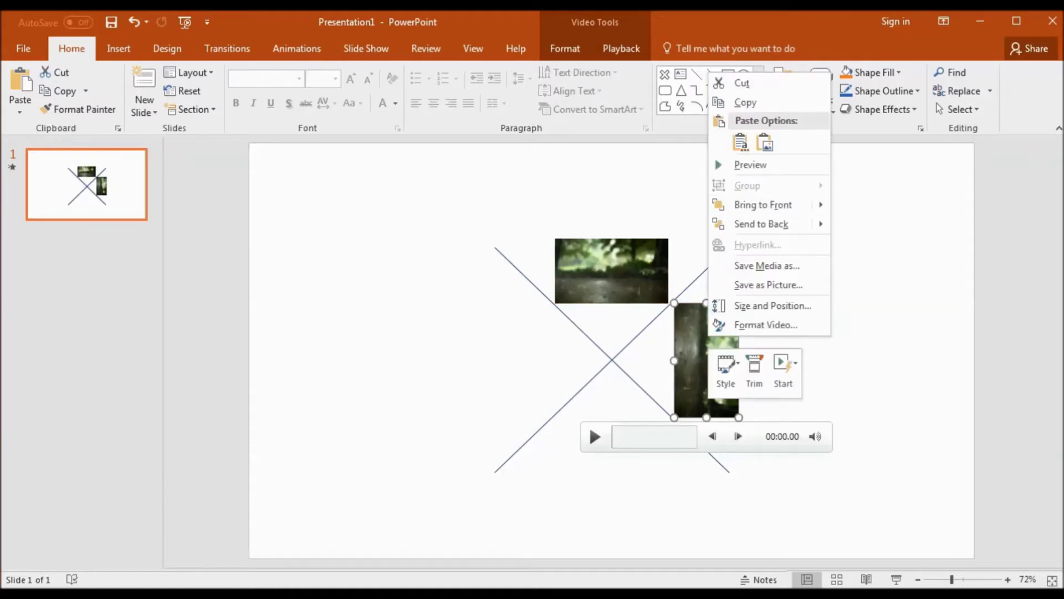
click(737, 103)
right_click(713, 368)
click(745, 175)
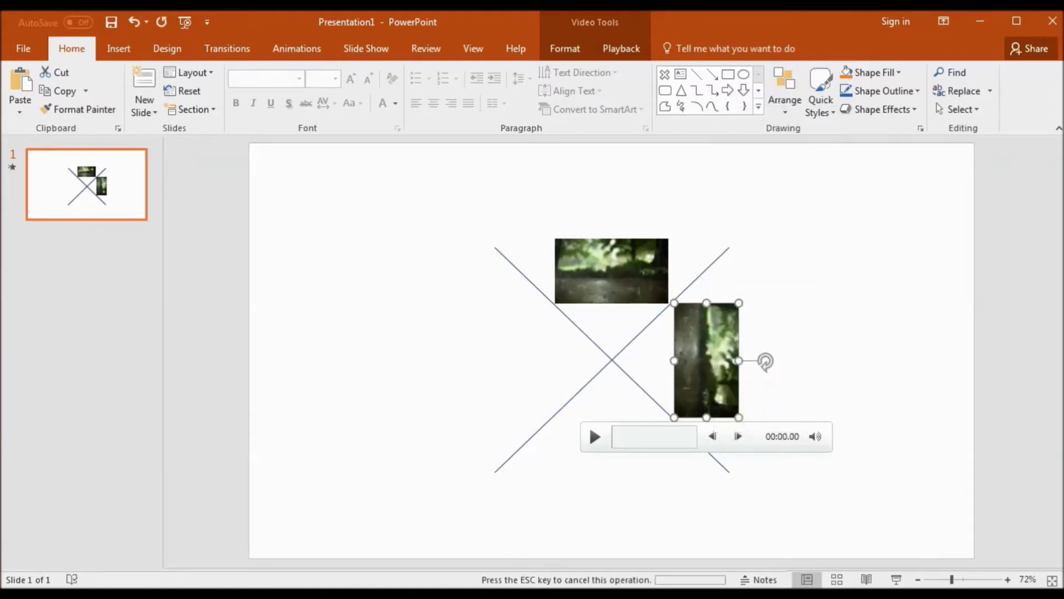
drag(775, 371, 716, 430)
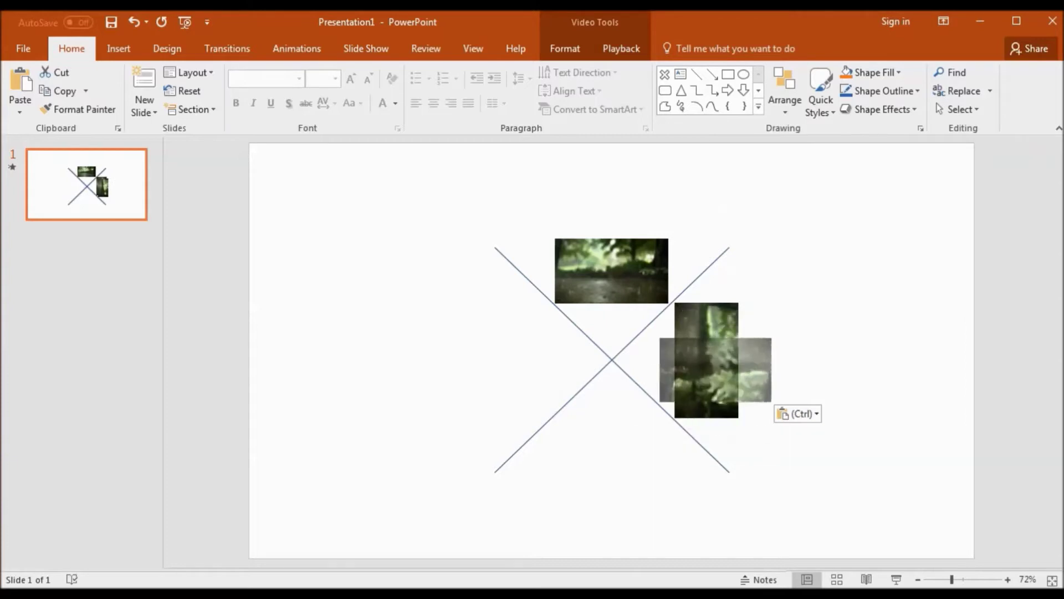
drag(715, 388, 610, 459)
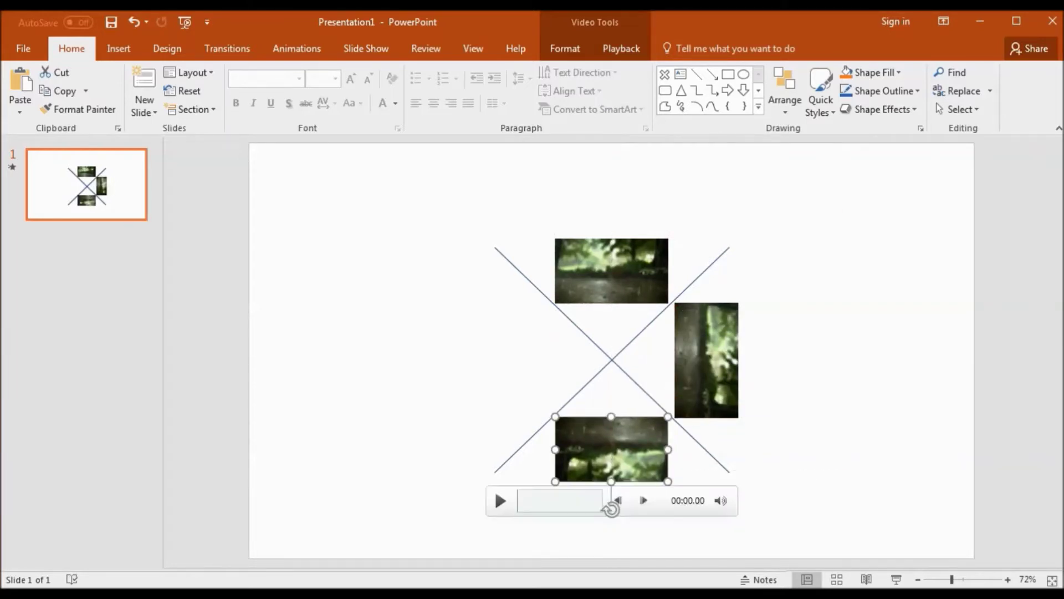
Step: Duplicate the lower video, rotate the copy another 90° clockwise and place it in the left wedge of the cross
right_click(608, 449)
click(644, 209)
right_click(617, 450)
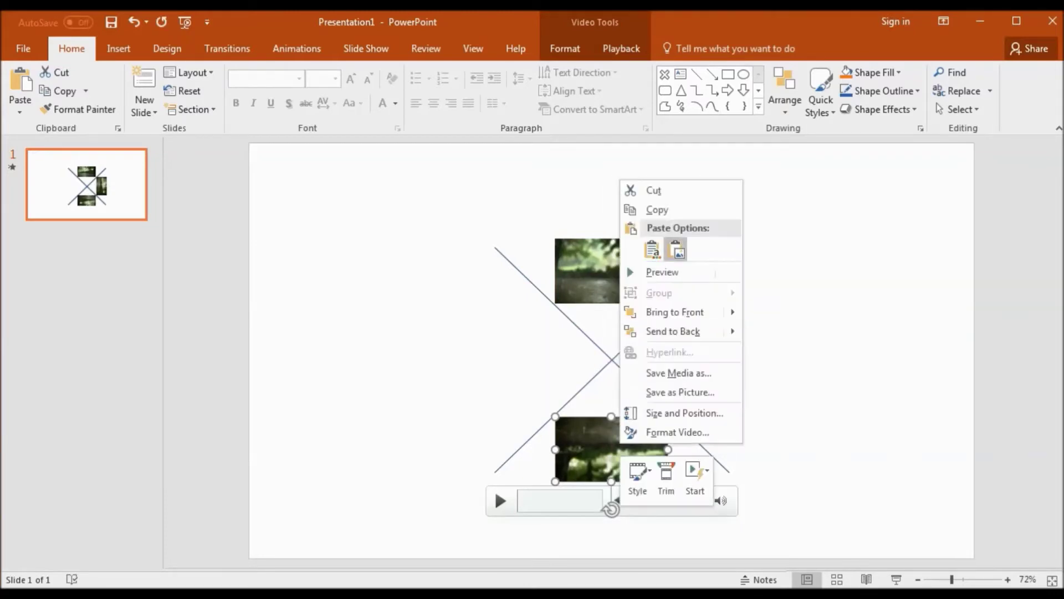
click(653, 250)
drag(620, 518, 521, 360)
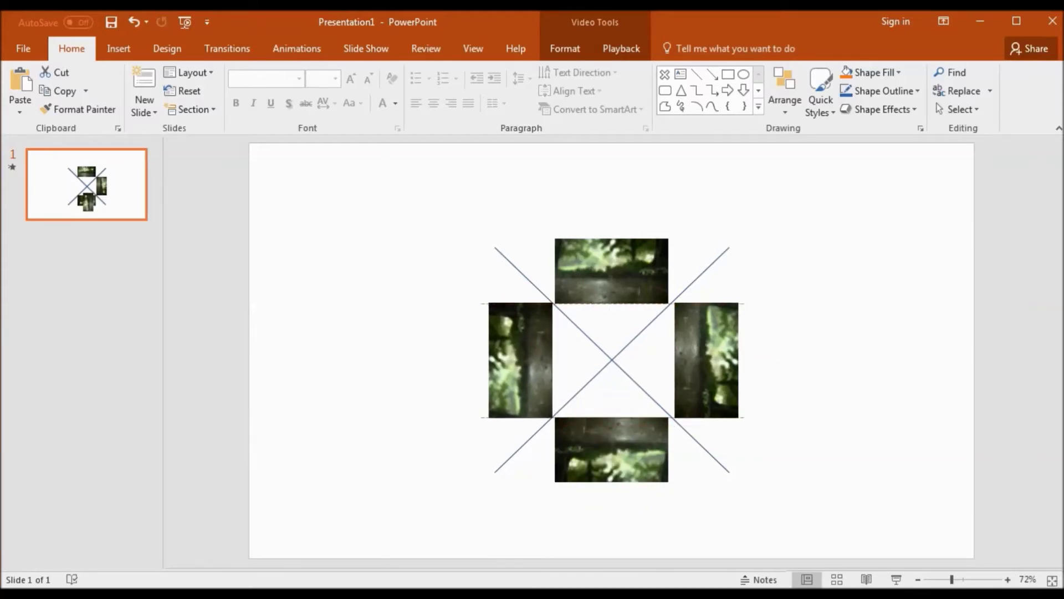
drag(488, 360, 488, 360)
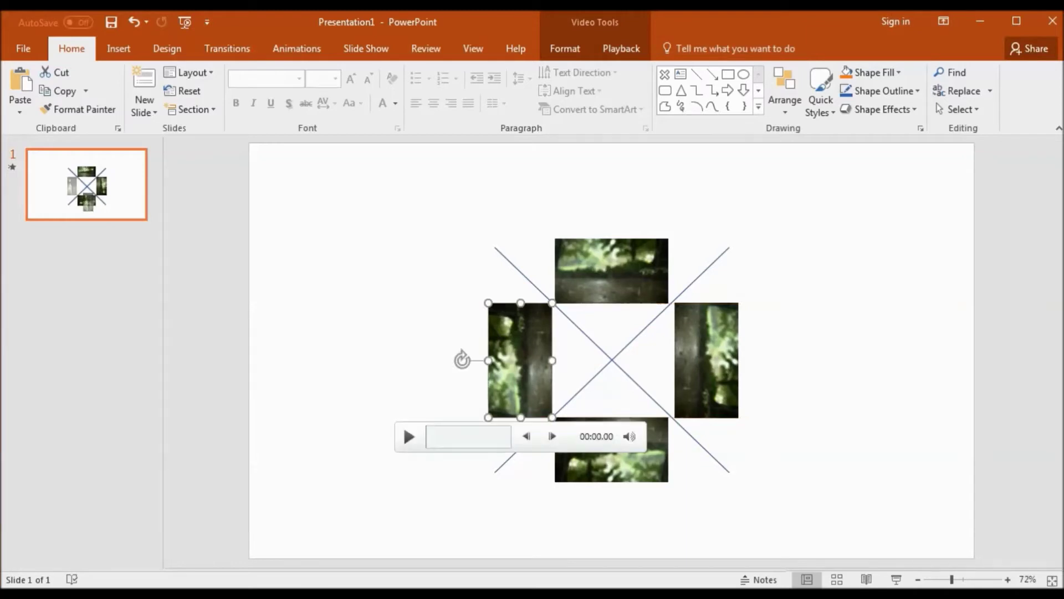
key(Escape)
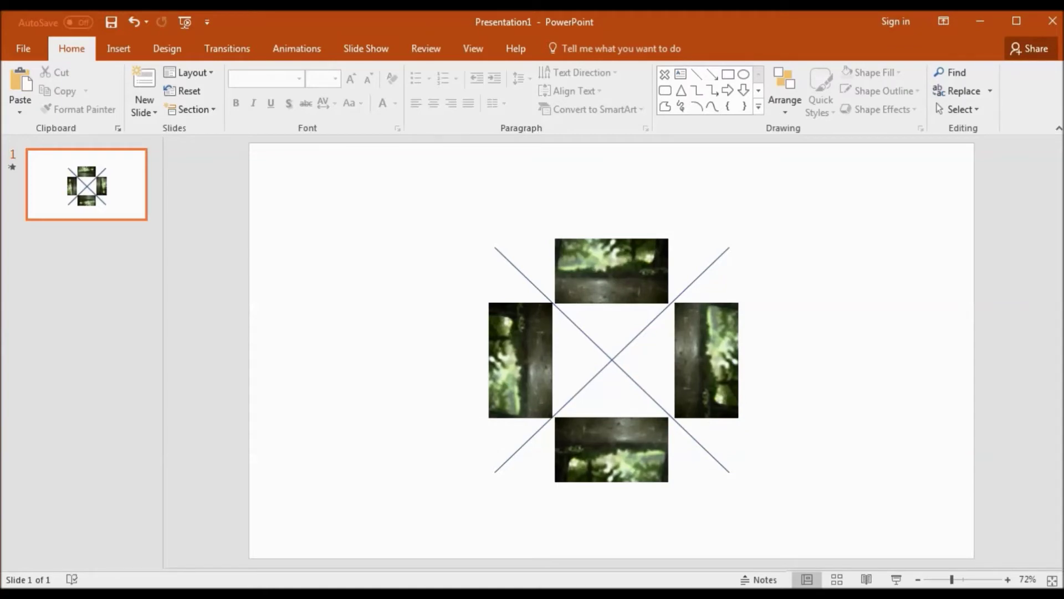
mouse_move(706, 360)
click(611, 359)
right_click(737, 212)
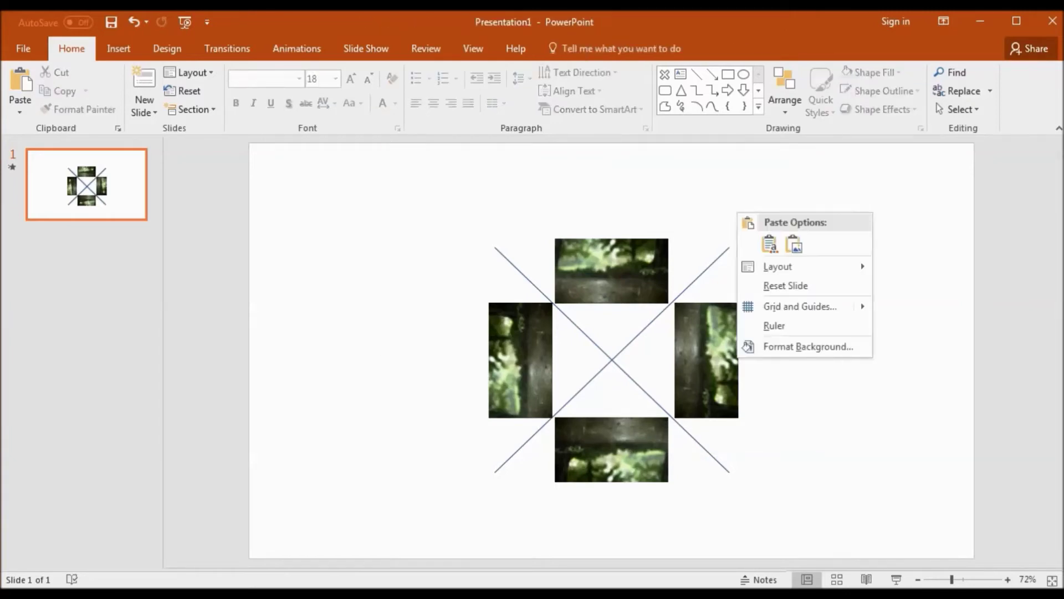
click(803, 307)
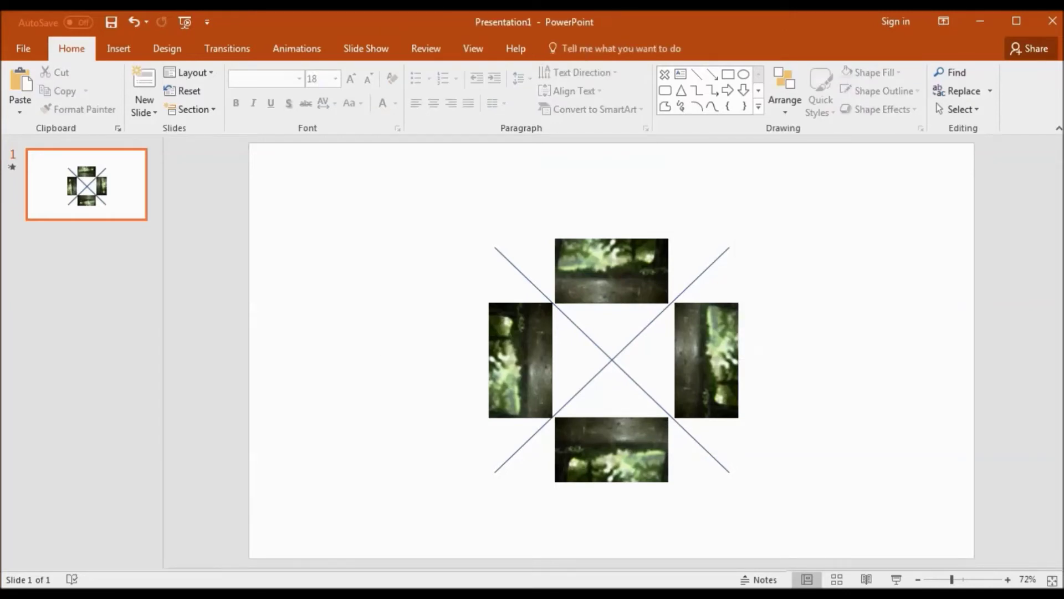
Step: Set the cross shape's outline to No line and close its formatting settings
click(719, 258)
right_click(719, 259)
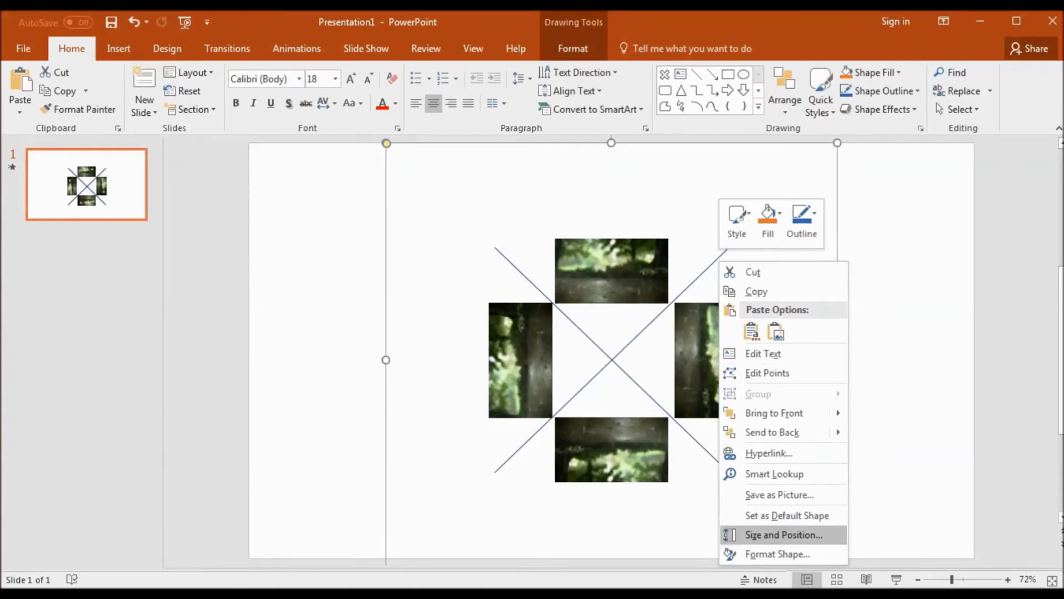
key(Down)
key(Escape)
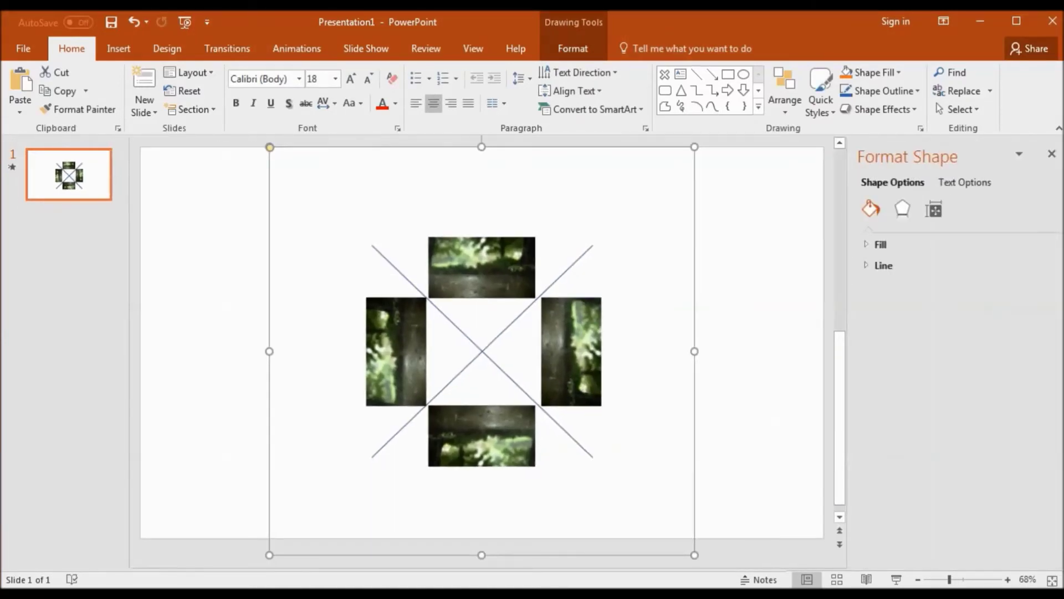
click(884, 265)
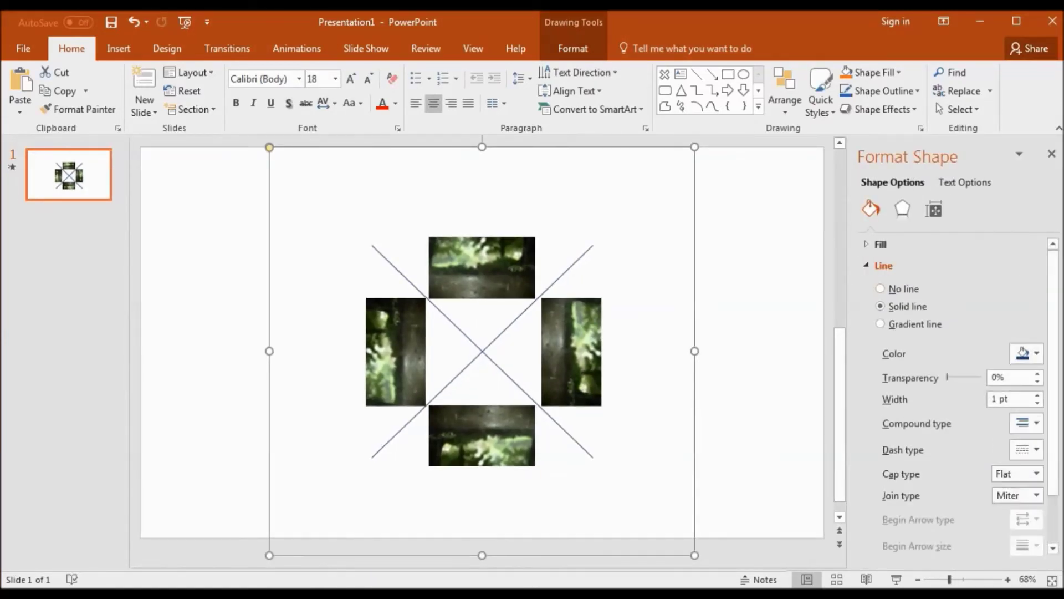
click(880, 288)
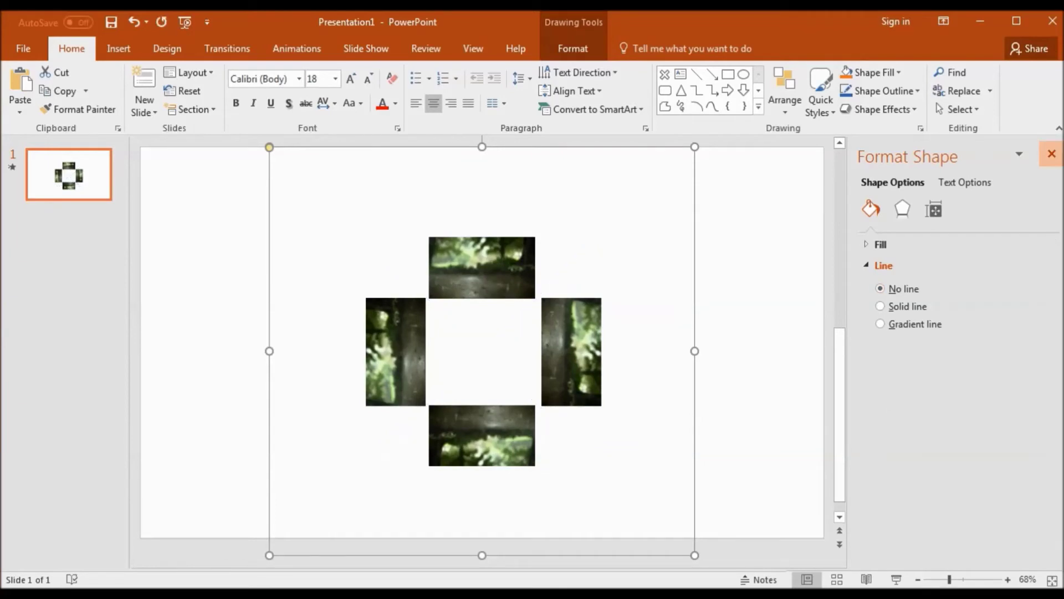
click(1051, 154)
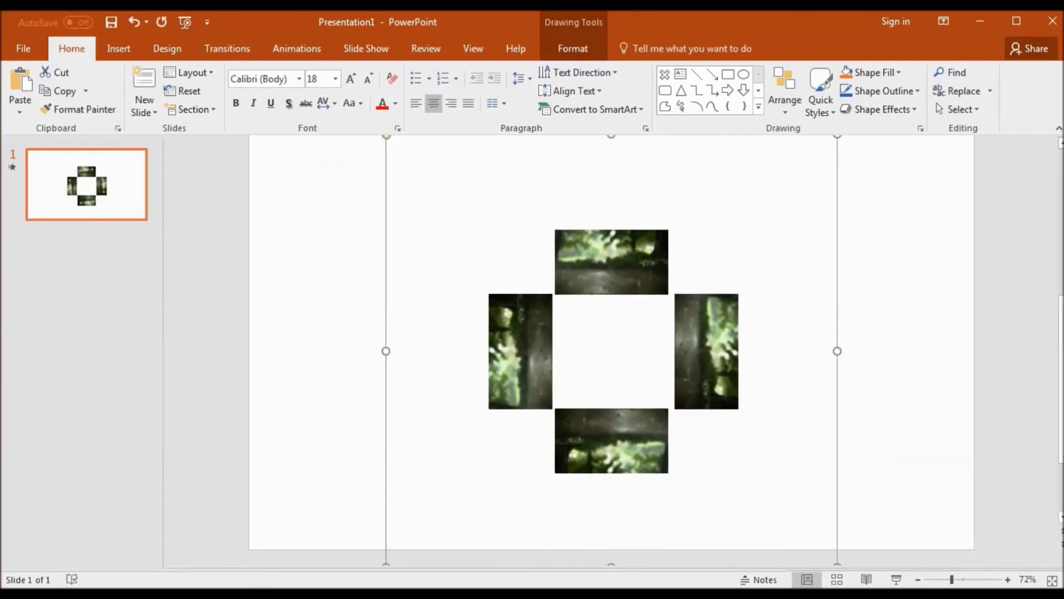
Step: Delete the outlineless cross guide shape from the slide
key(Delete)
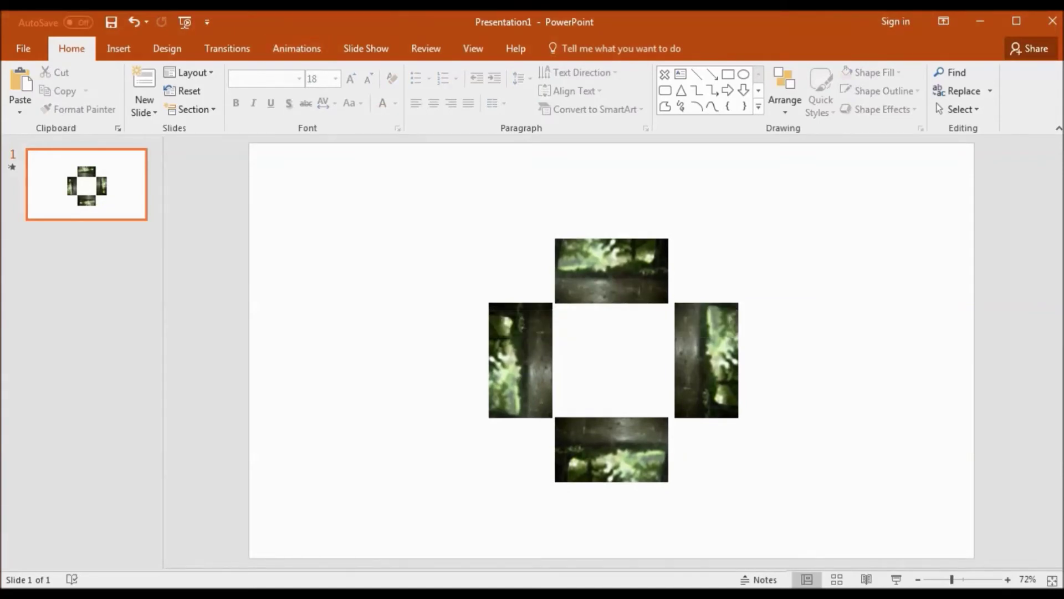
Step: Set the play animations of the right and lower videos to start With Previous
click(297, 48)
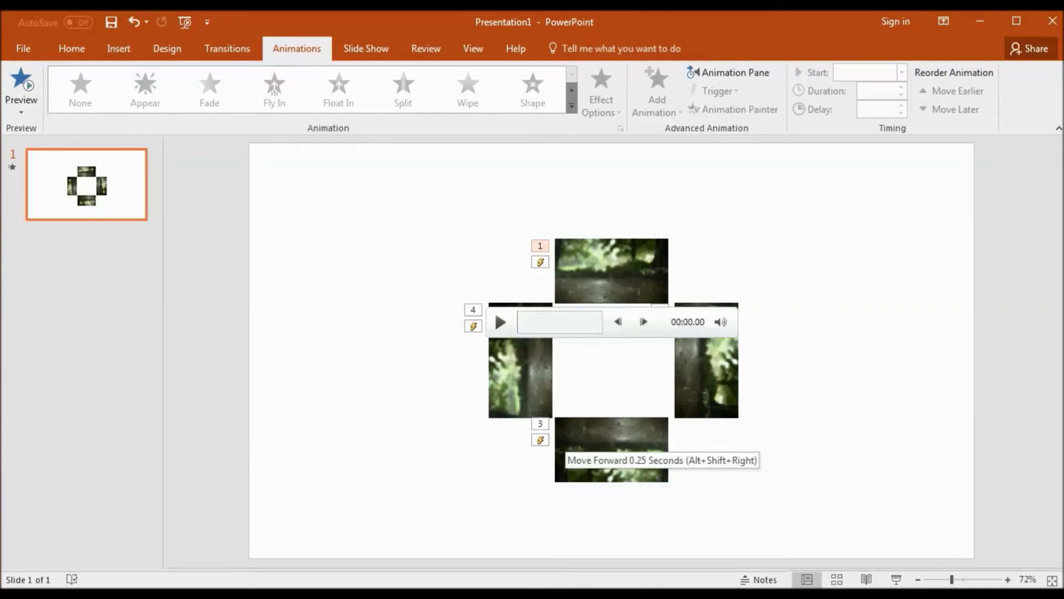
click(659, 309)
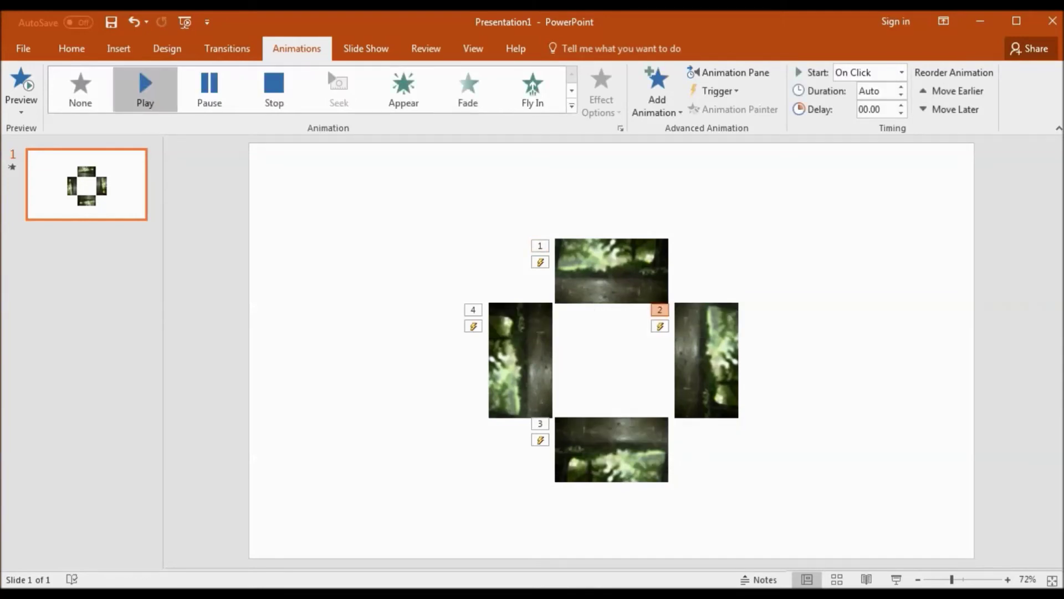
click(902, 72)
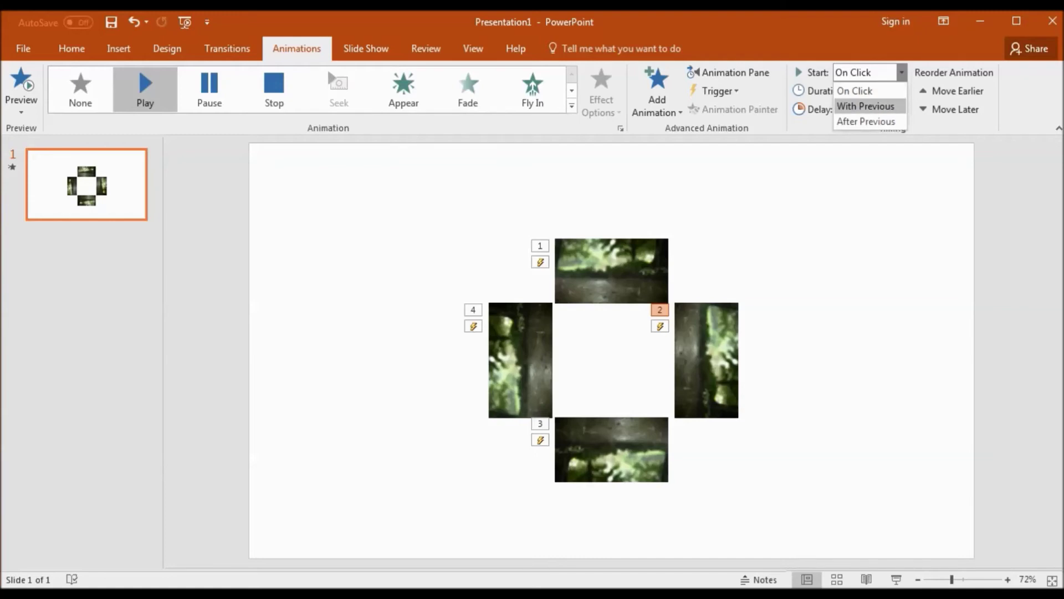
click(867, 105)
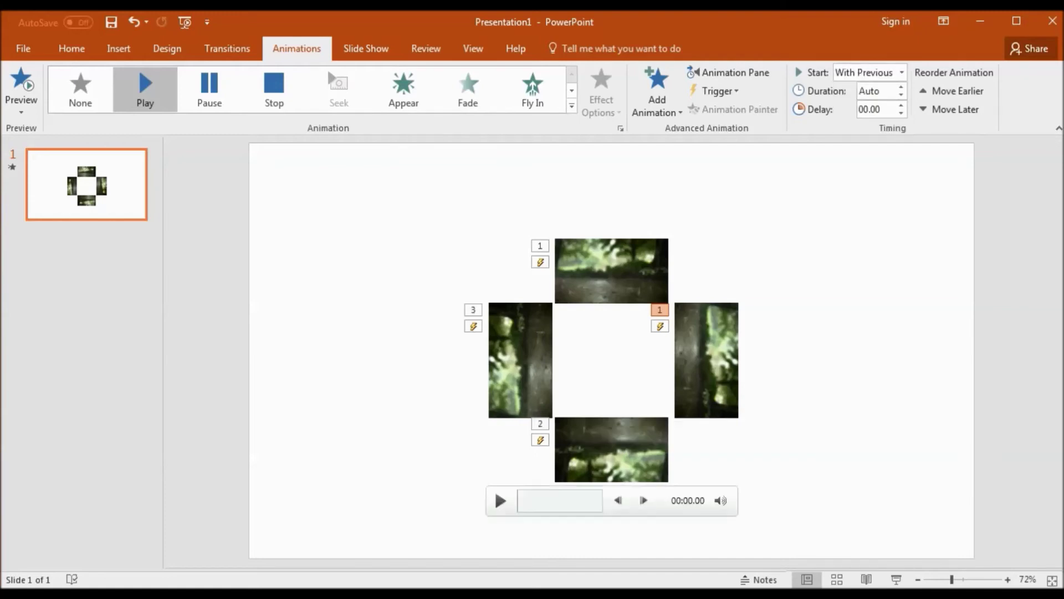
click(611, 506)
click(540, 423)
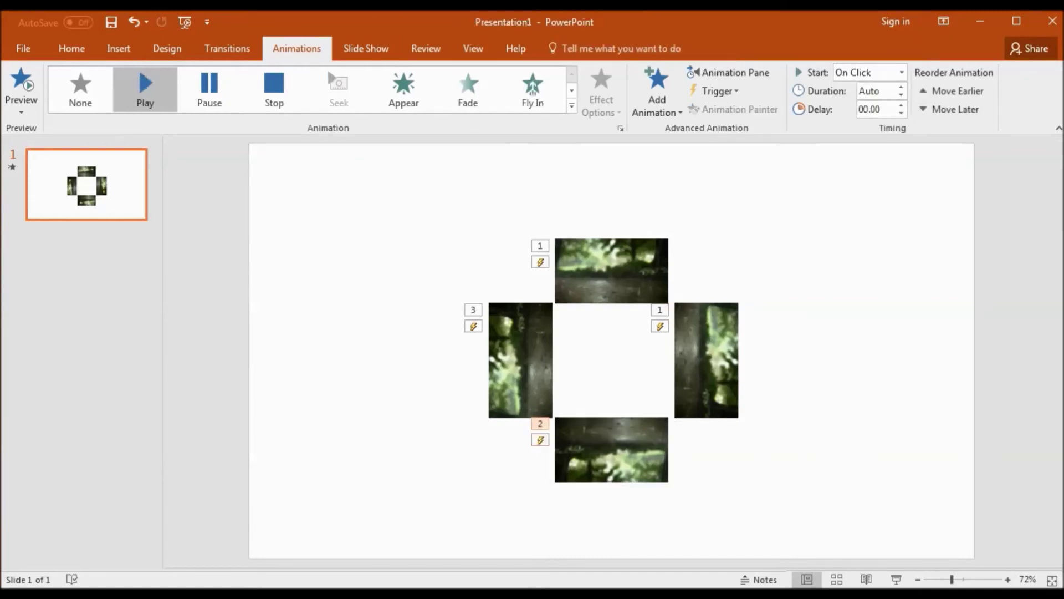
click(902, 72)
click(867, 104)
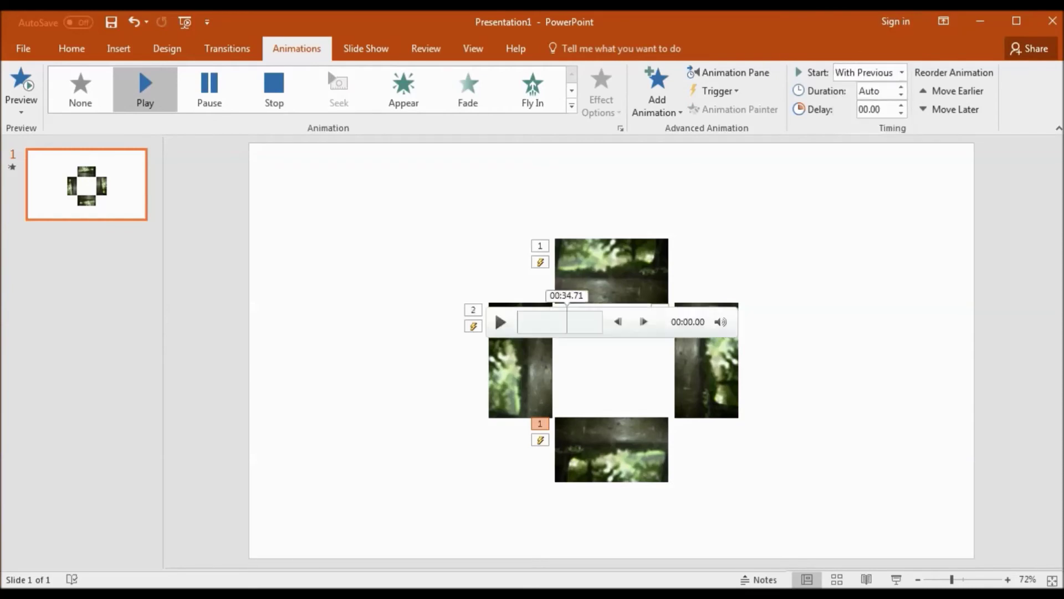
Step: Set the play animations of the left and upper videos to start With Previous, leaving no animation selected
key(ctrl+z)
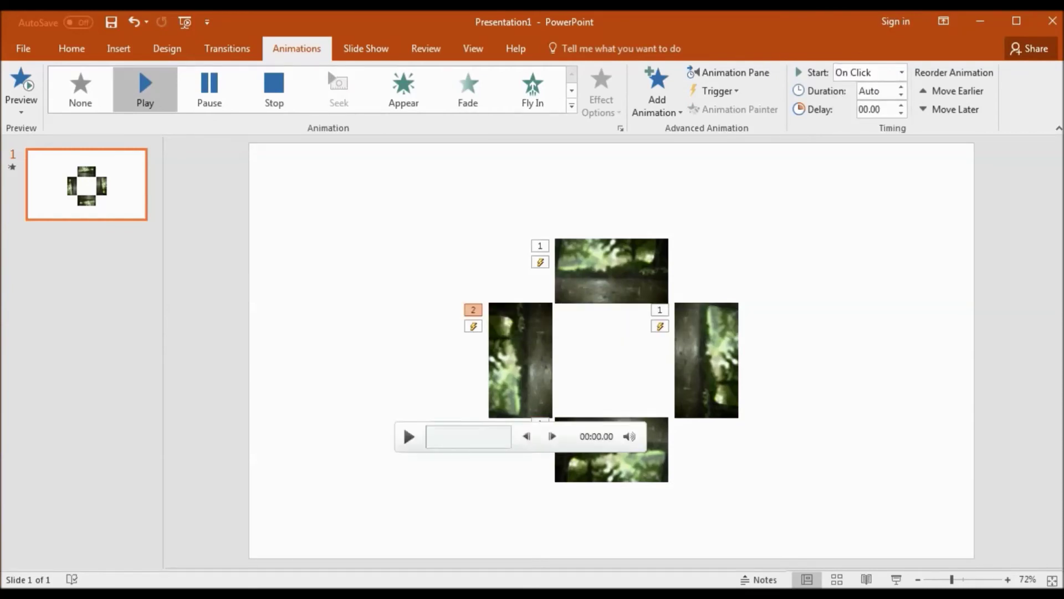
click(901, 72)
click(867, 106)
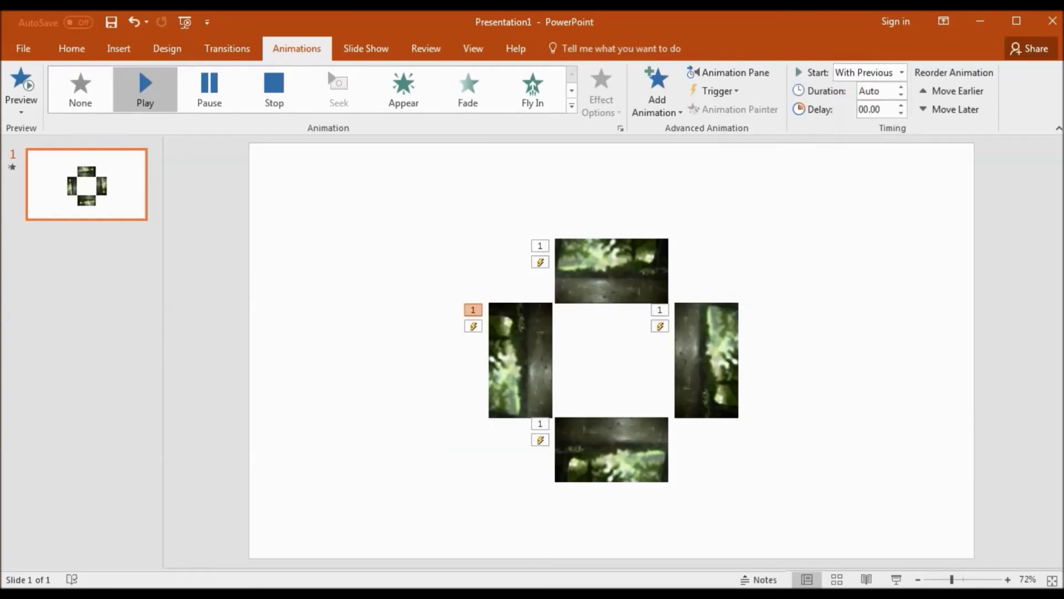
key(ctrl+z)
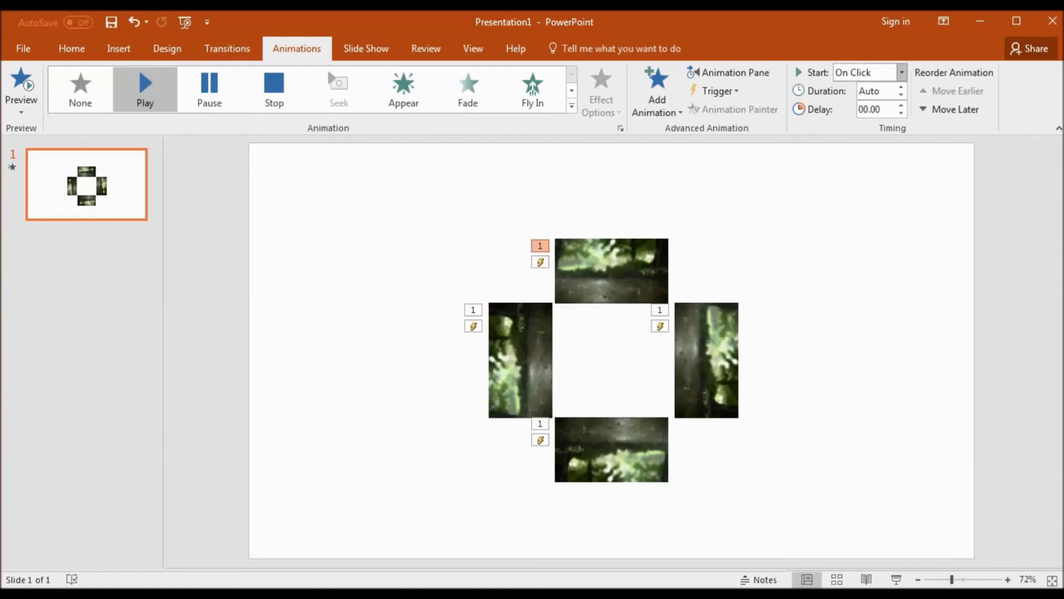
click(901, 72)
click(868, 105)
key(Escape)
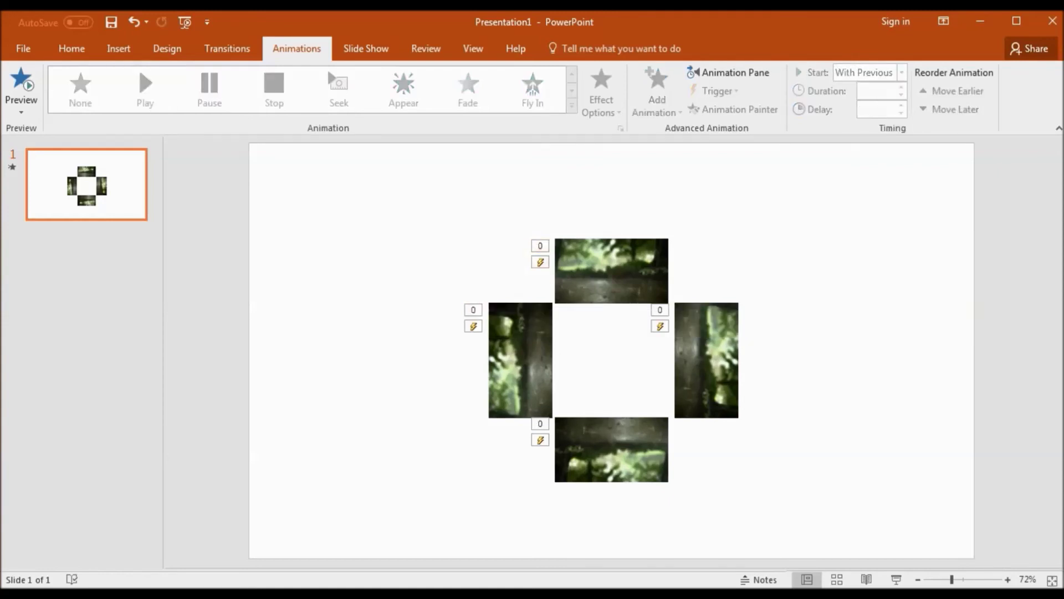
click(86, 185)
click(23, 49)
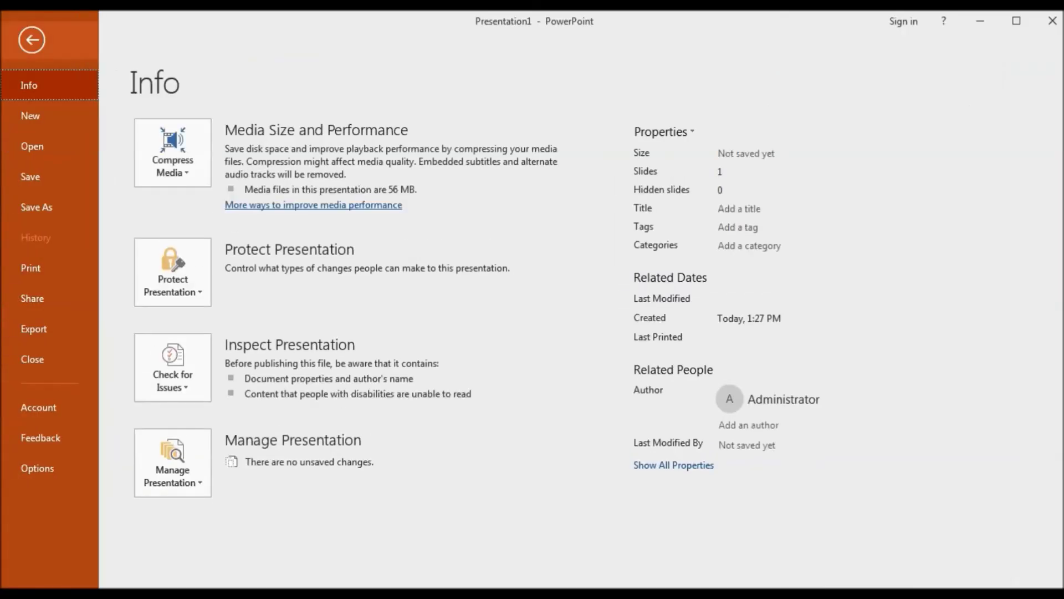
click(29, 42)
click(71, 49)
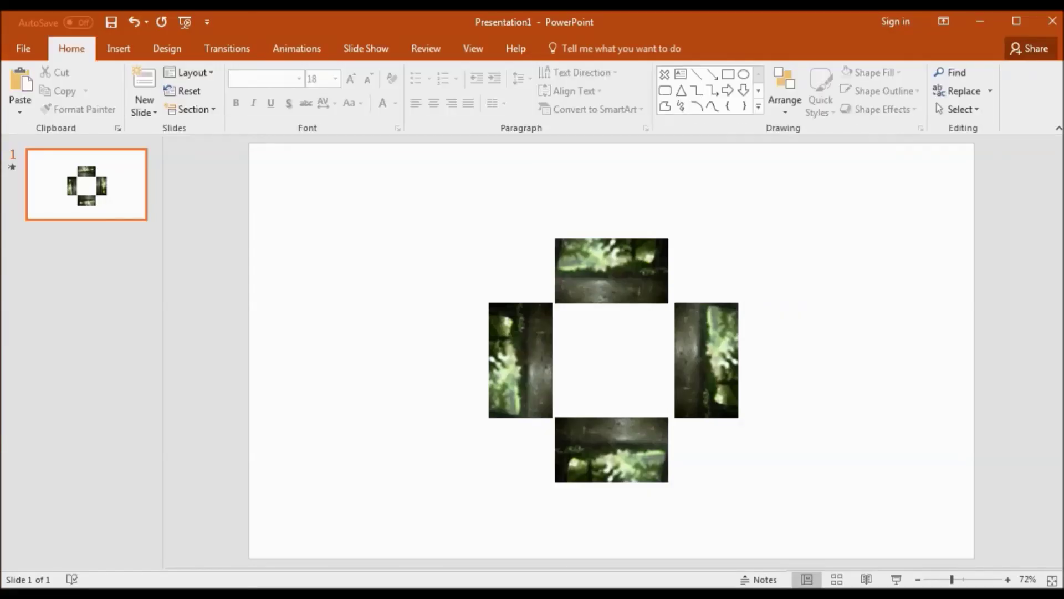